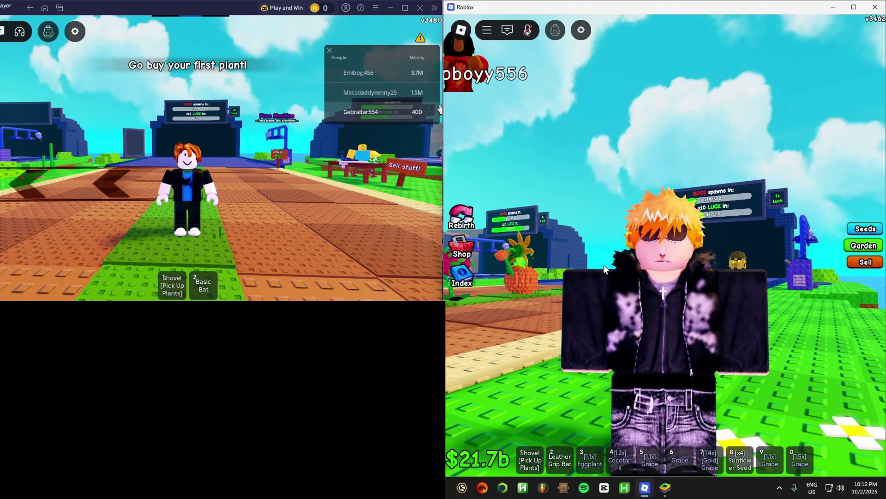
Step: Walk the main character along the green path and through the fence gap into the garden
key(w)
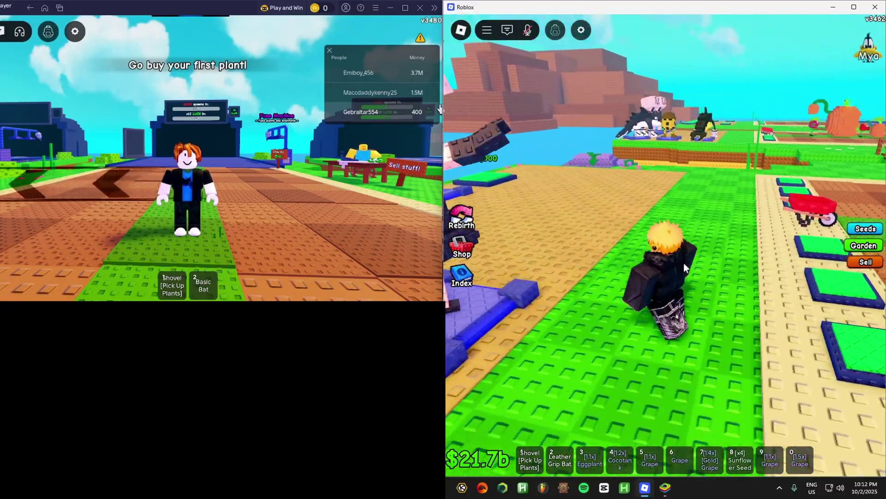
key(a)
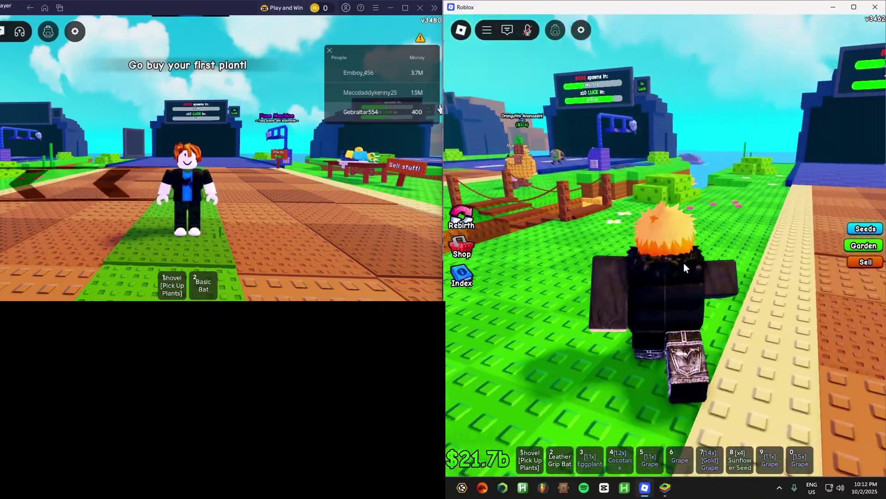
key(w)
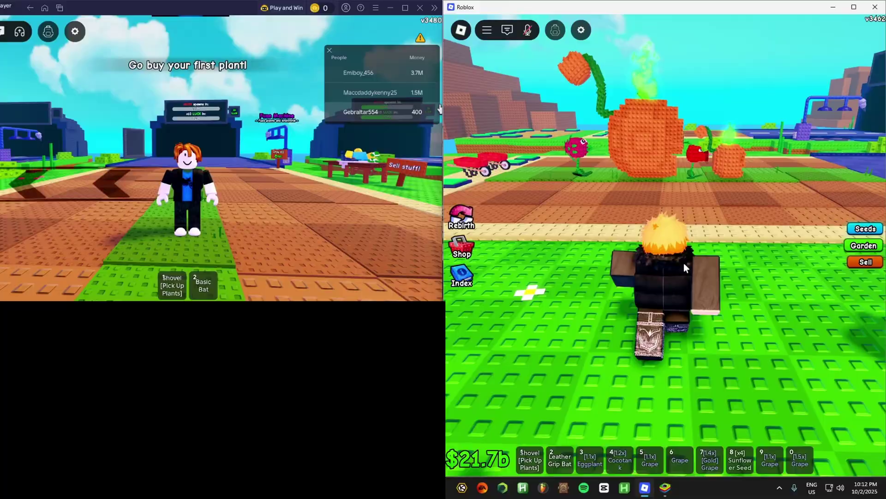
key(s)
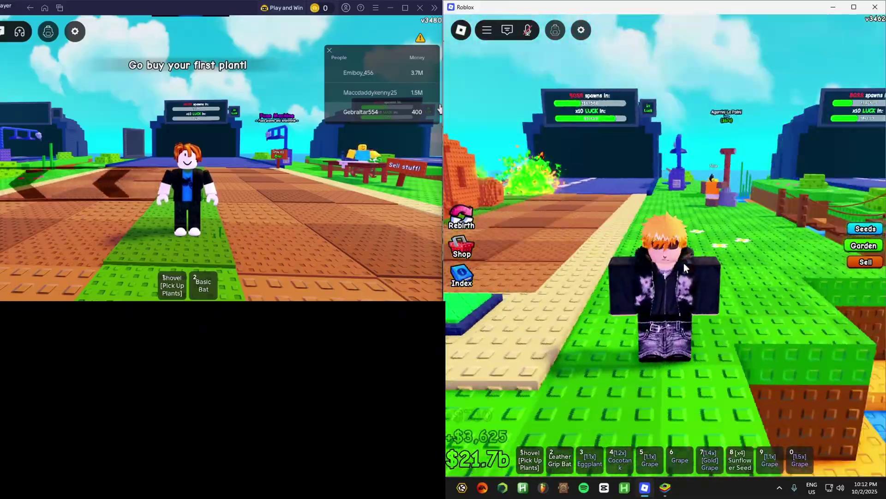
key(w)
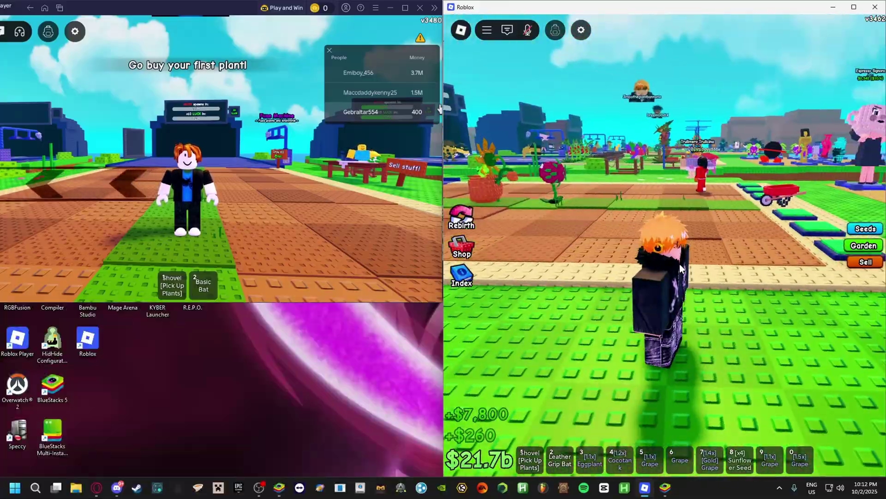
Step: Run along the garden path to the water and onto the plank bridge, then face the camera
key(d)
key(w)
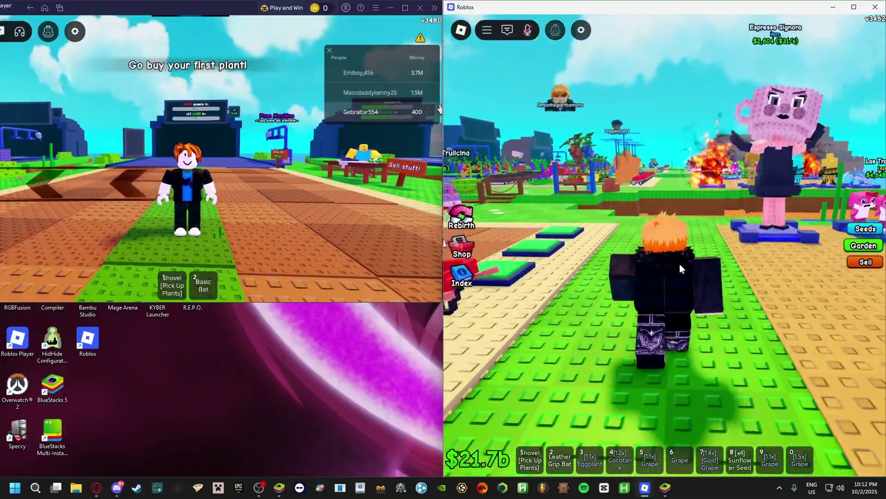
key(w)
key(d)
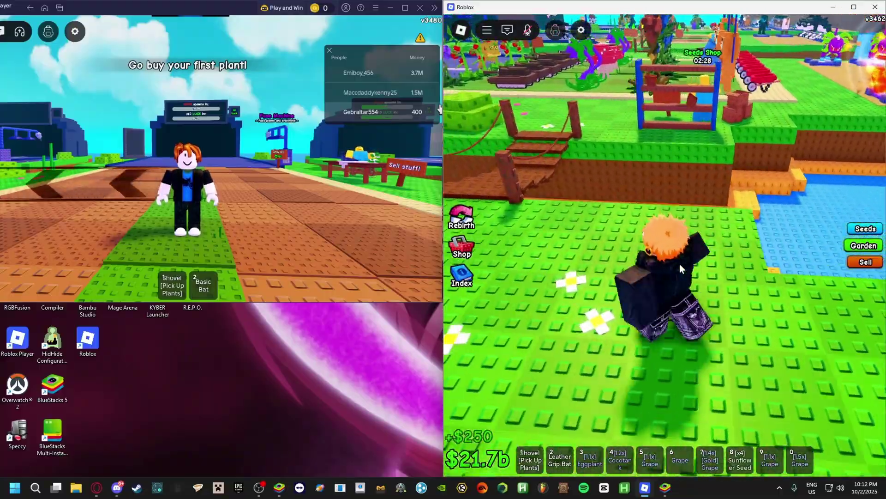
key(w)
key(s)
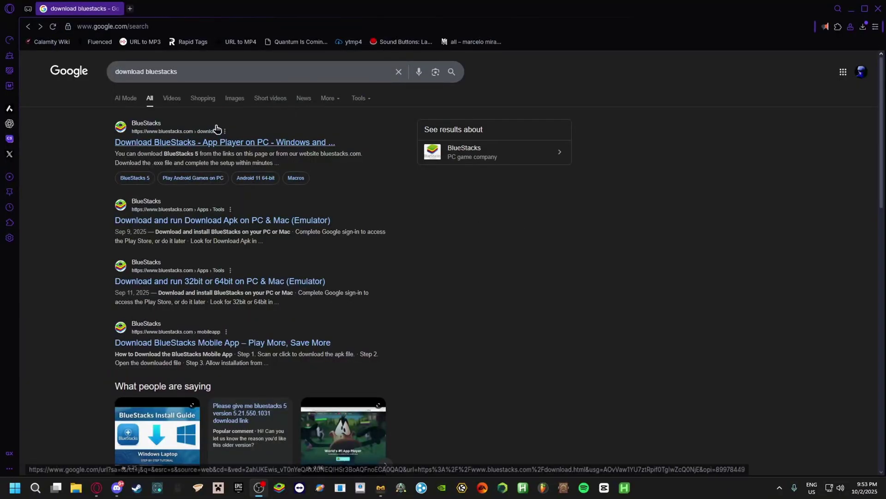
Step: Download the BlueStacks installer from bluestacks.com to Downloads and launch it
click(174, 143)
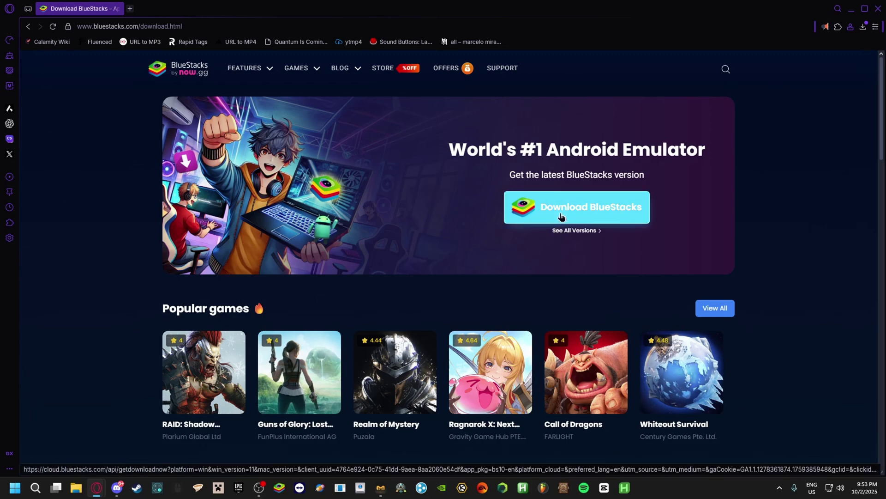
click(582, 205)
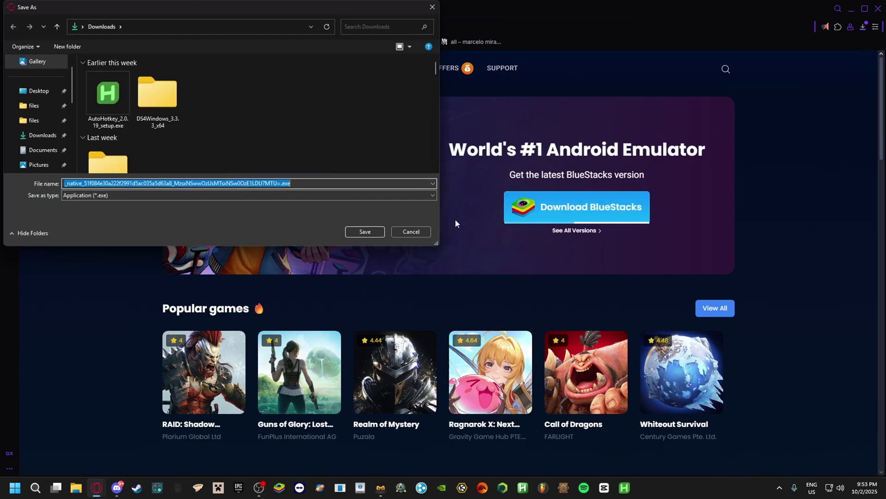
click(352, 231)
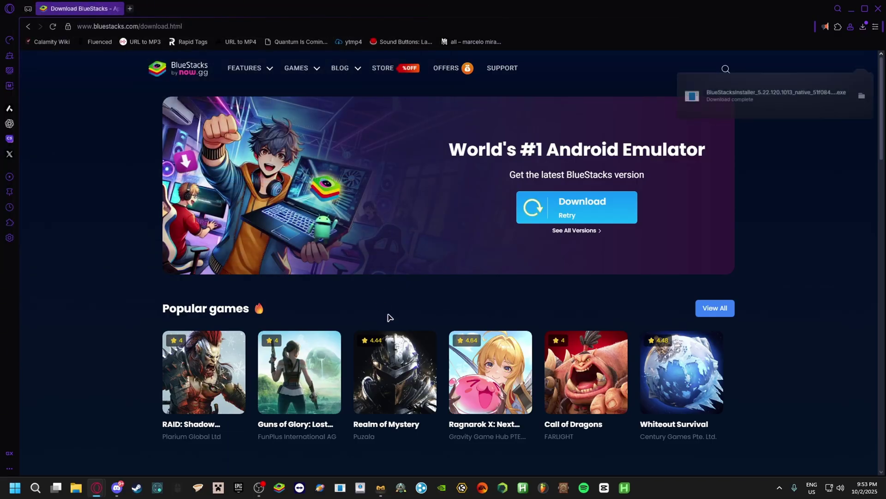
click(693, 95)
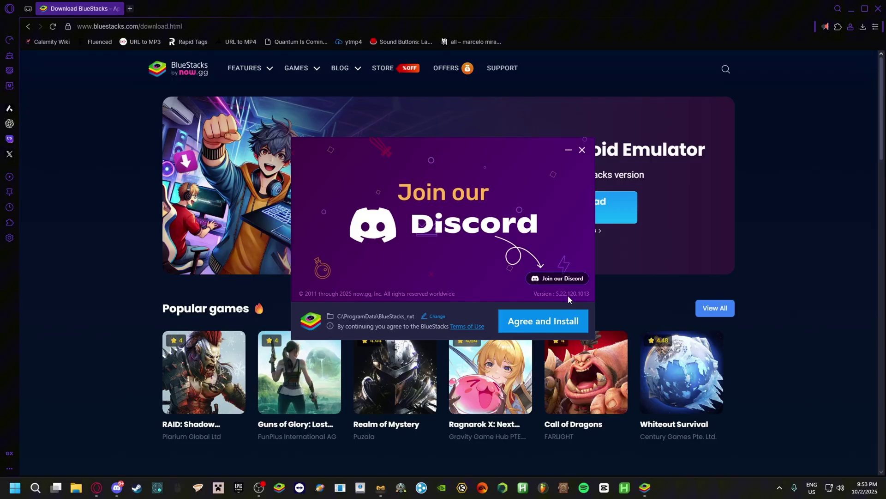
Step: Accept the terms and install BlueStacks until the App Player store opens
click(520, 320)
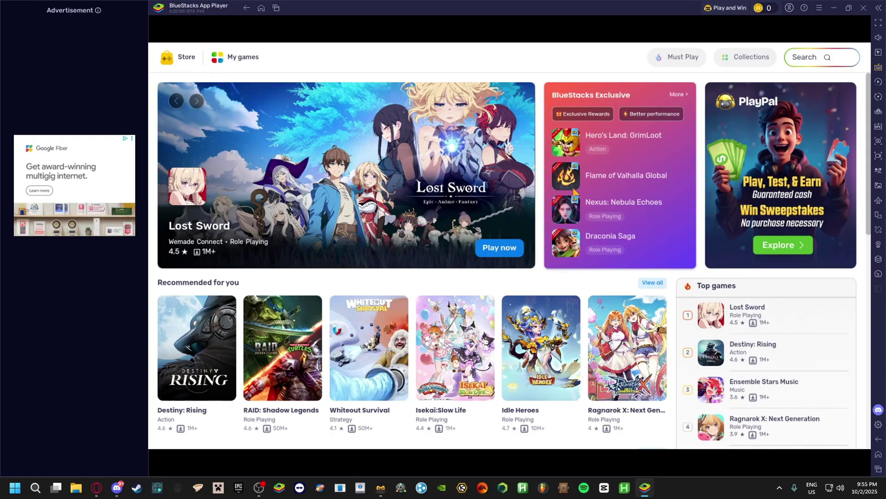
Step: Search the app store for Roblox and bring up its details page
click(823, 59)
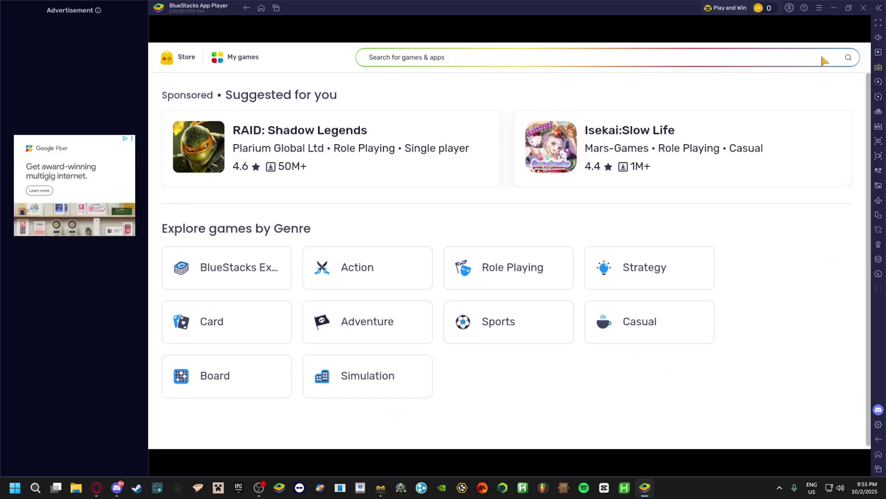
text(roblox)
key(Return)
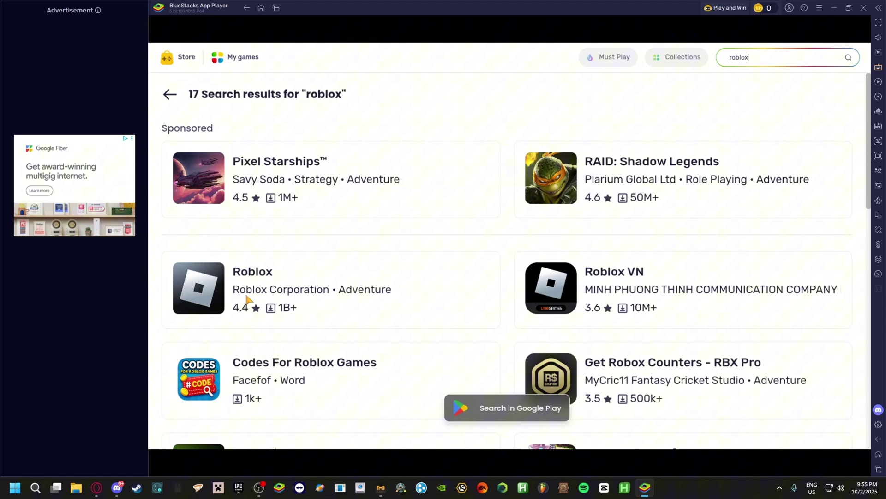
click(247, 280)
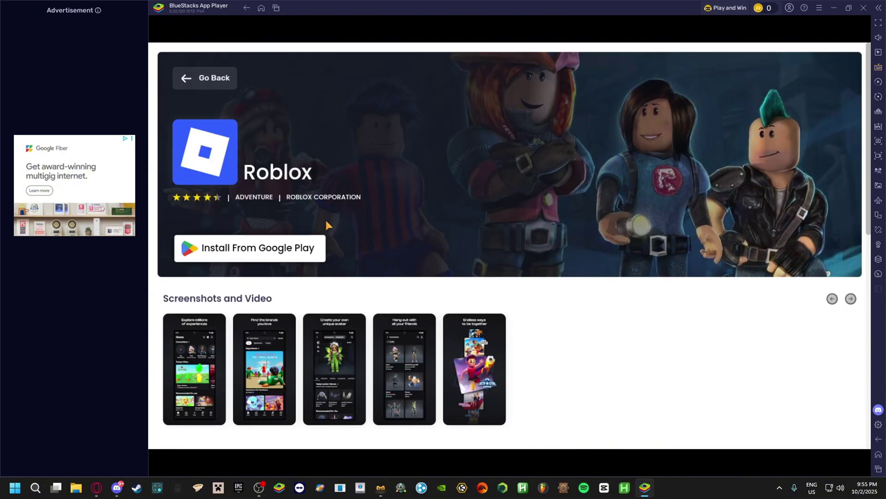
Step: Sign in to Google Play and request the Roblox install
click(256, 246)
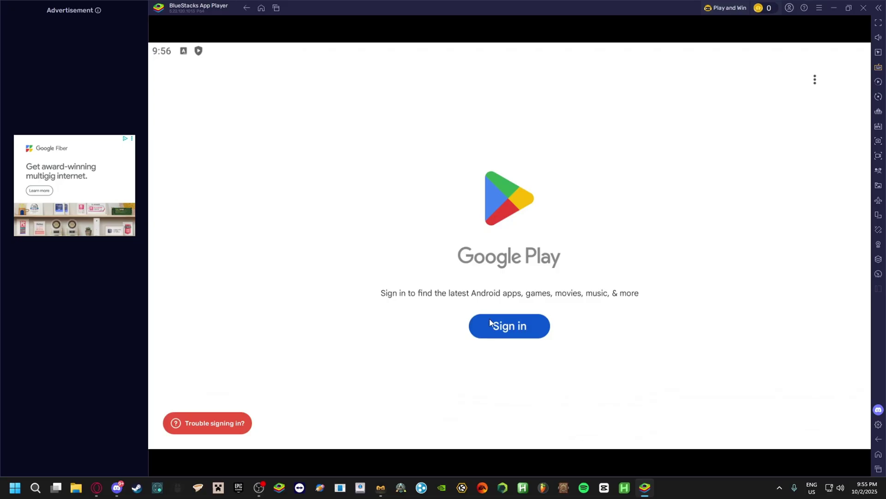
click(491, 322)
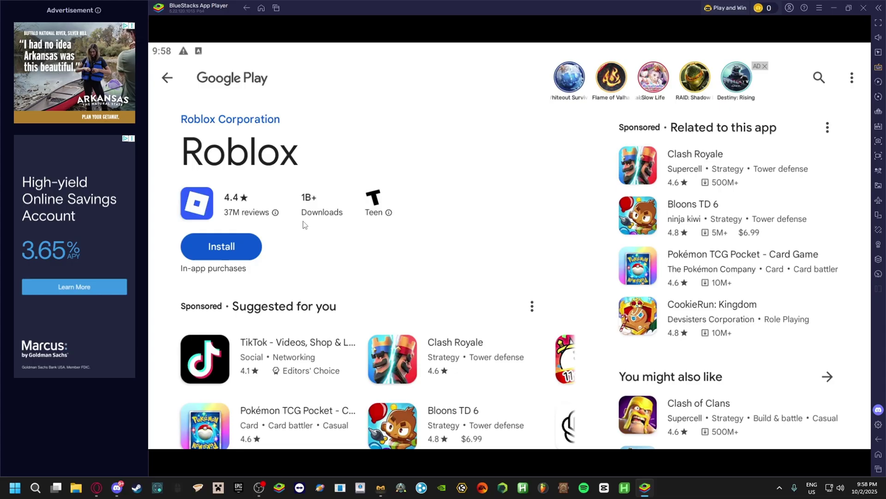
click(226, 248)
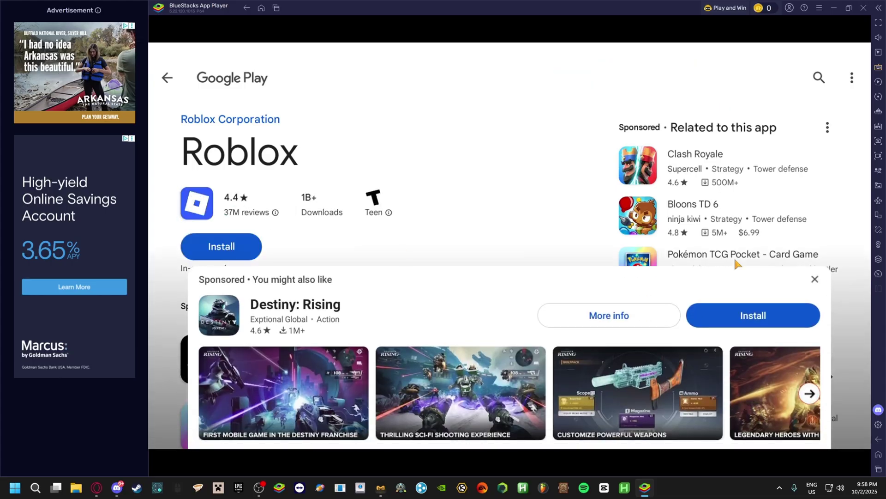
Step: Dismiss the sponsored game and search the Play Store for 'roblox' again
click(816, 278)
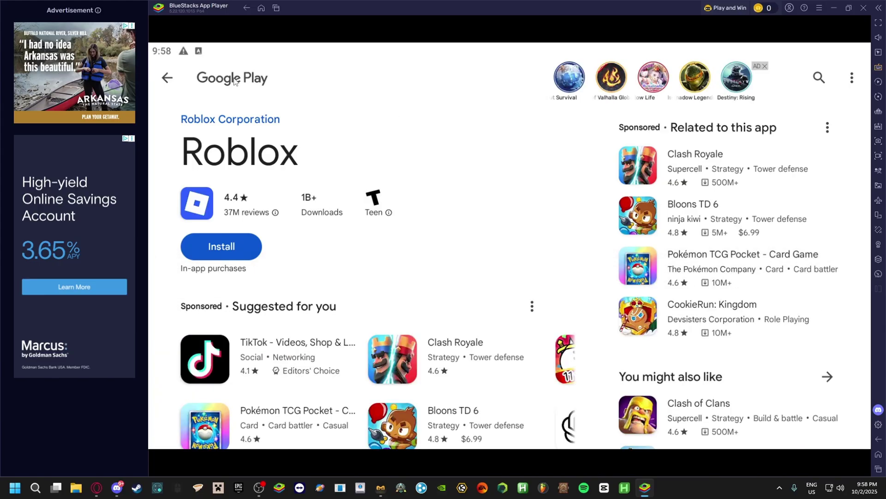
click(168, 78)
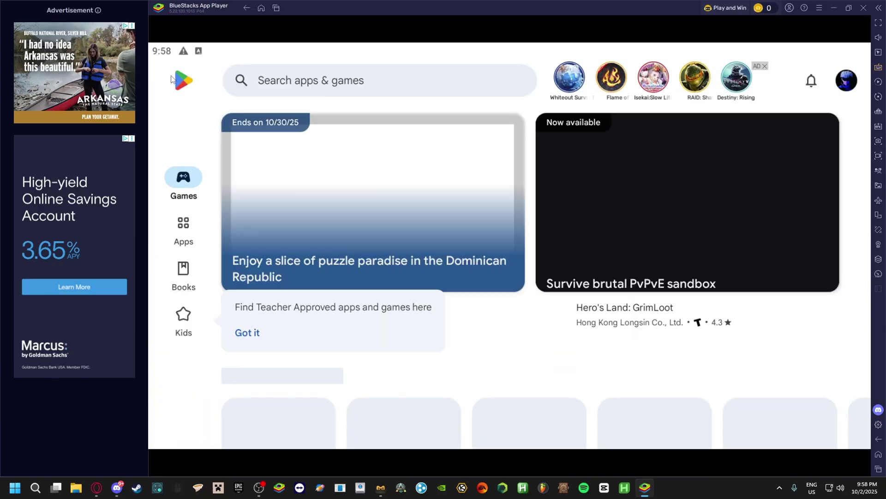
click(311, 82)
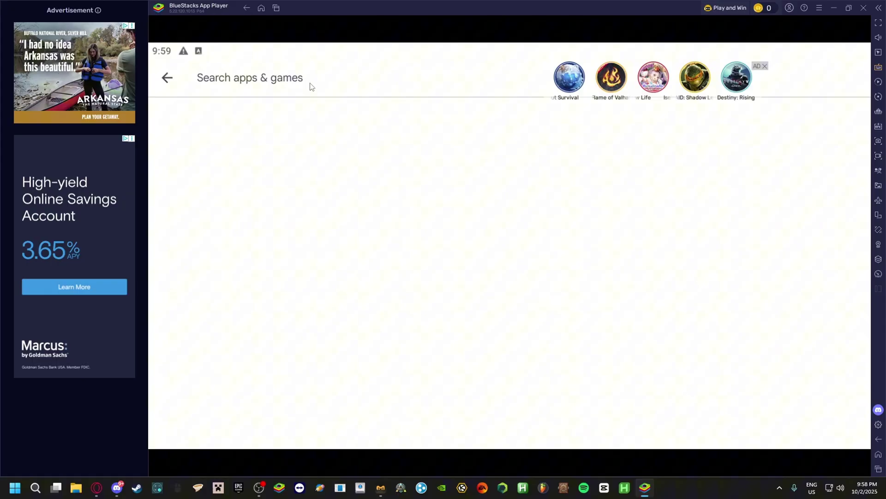
text(roblox)
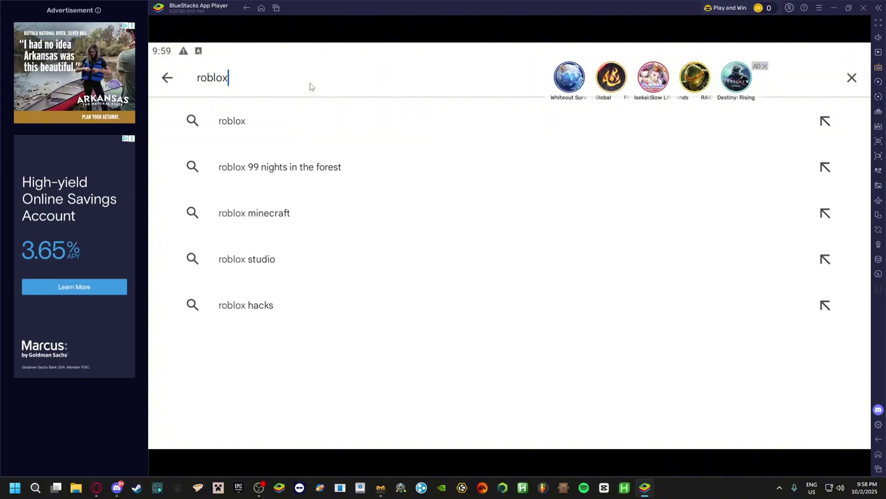
key(Return)
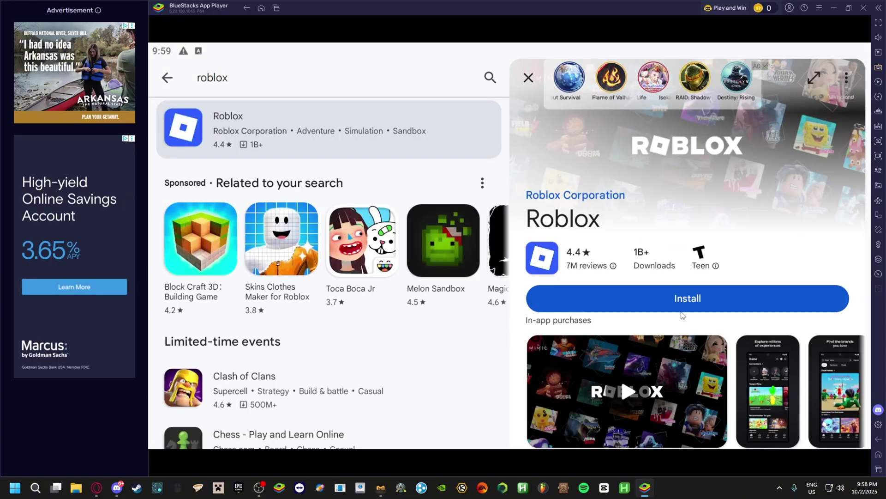
Step: Install Roblox from the search results and launch it
click(668, 299)
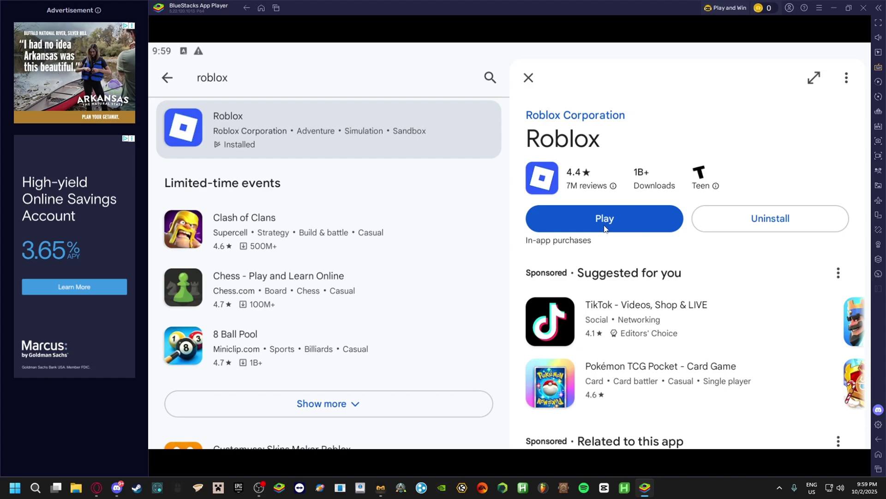
click(607, 216)
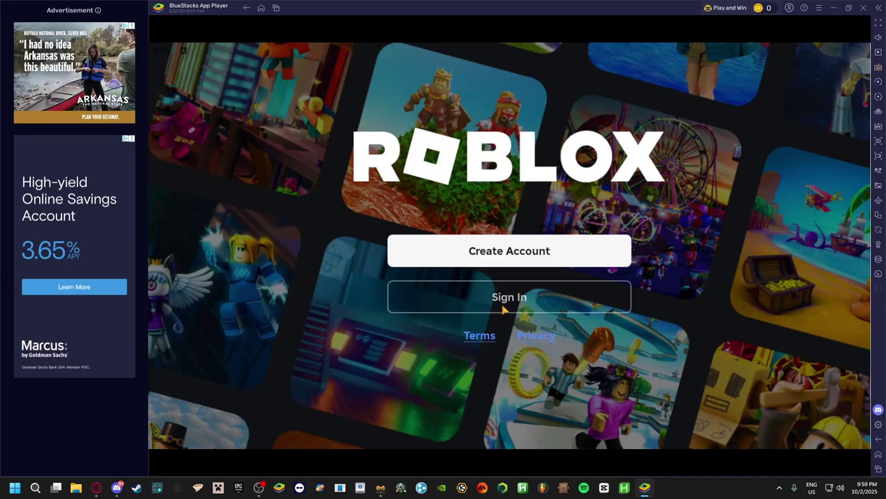
Step: Bring up the Roblox account sign-in form on the welcome screen
click(500, 297)
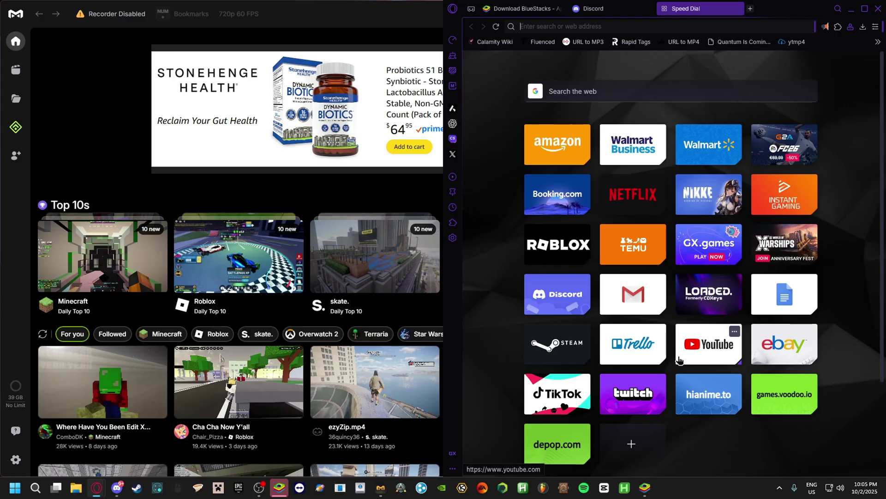
Step: With the Roblox home page open, run the alt character left from the table and up the green path
click(562, 246)
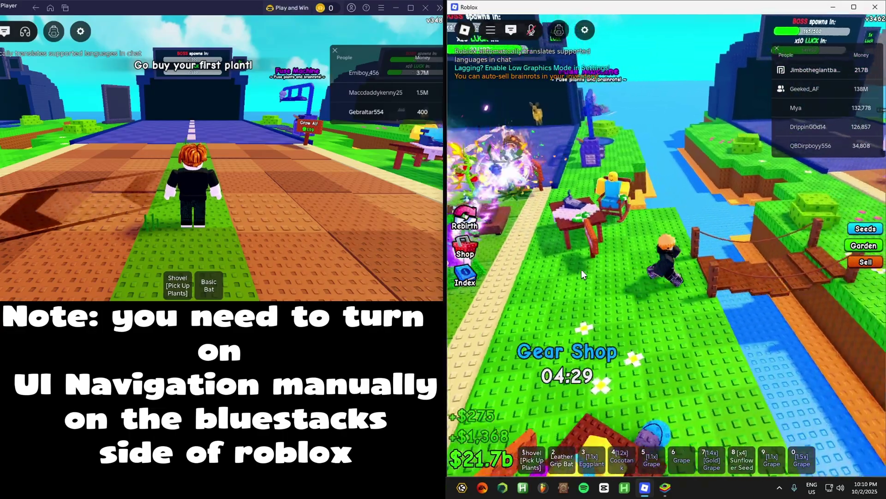
key(a)
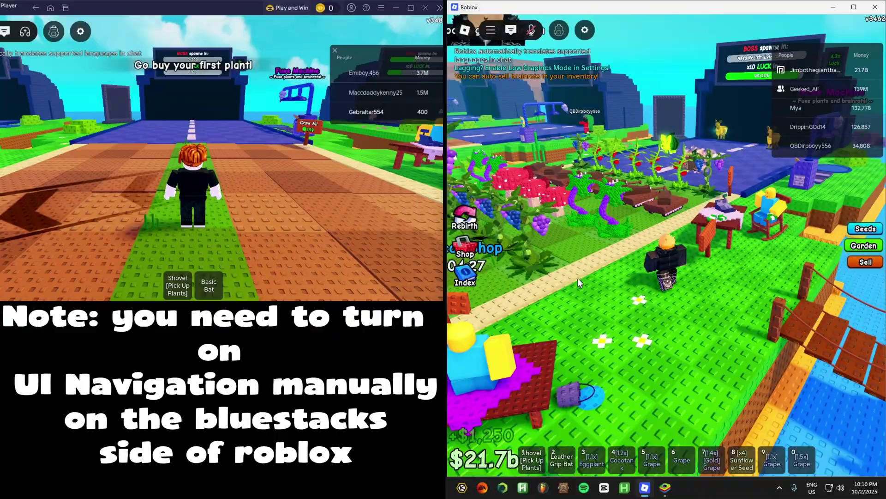
key(a)
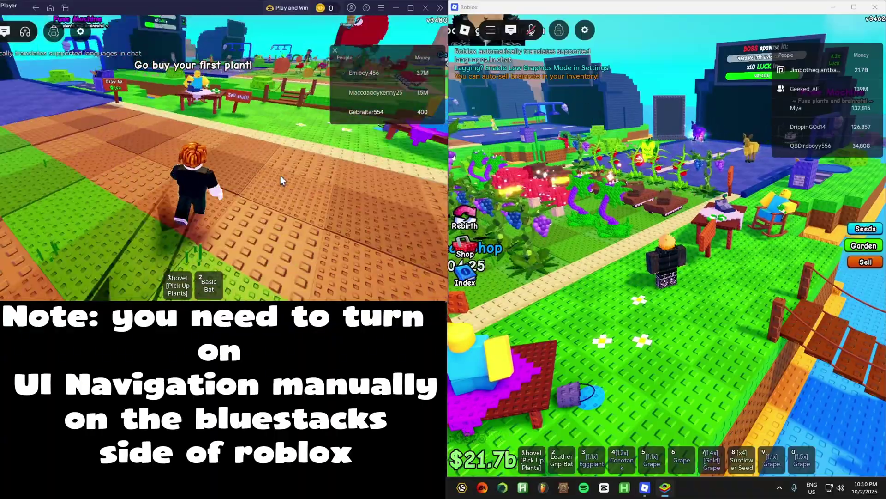
key(w)
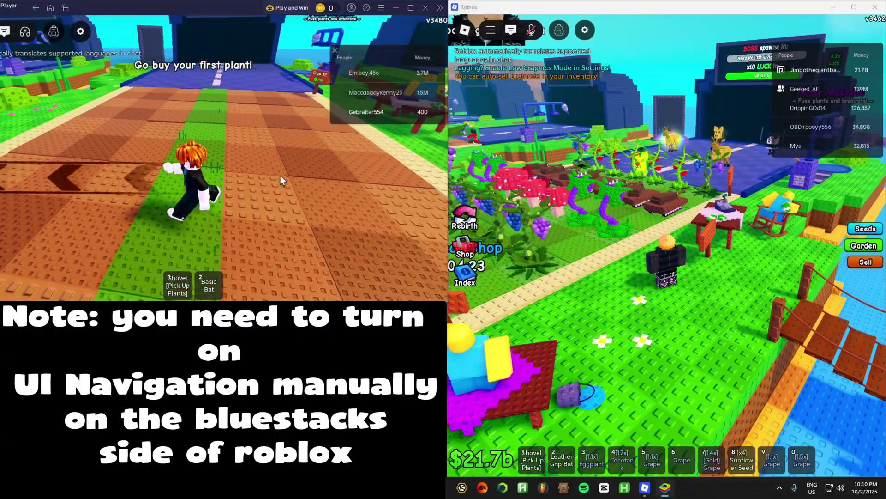
key(w)
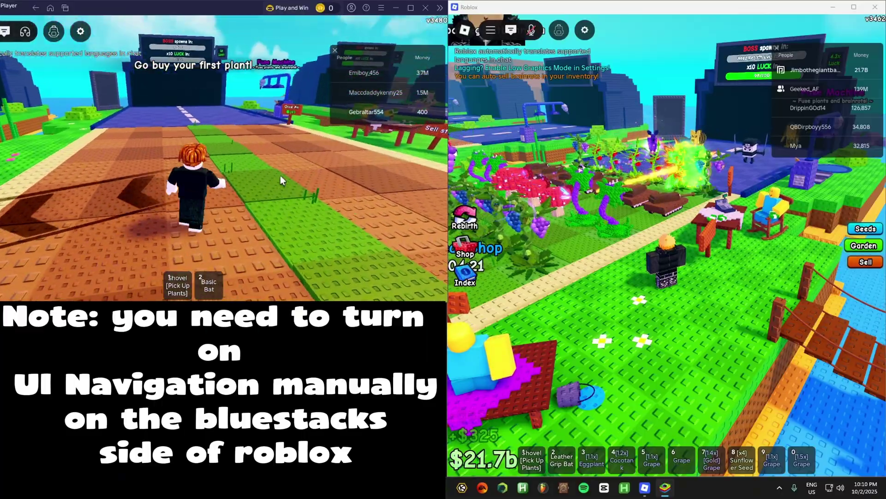